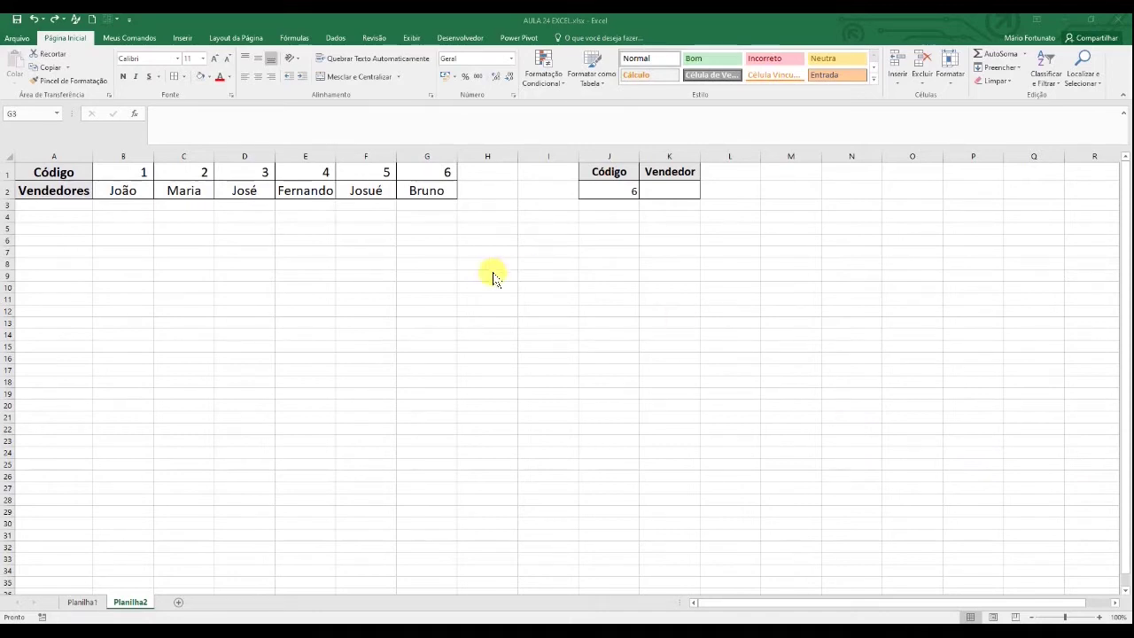
Open Planilha1 and select B11 to view its PROCV lookup returning Bruno
{"action": "left_click", "coordinate": [82, 603]}
{"action": "left_click", "coordinate": [149, 367]}
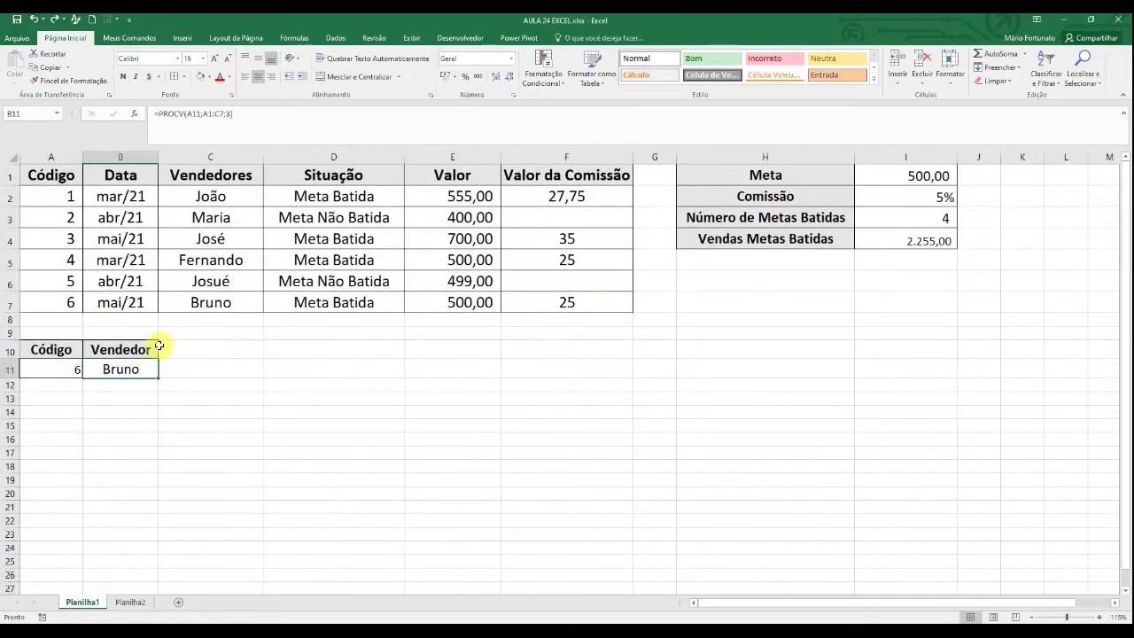
{"action": "left_click", "coordinate": [159, 114]}
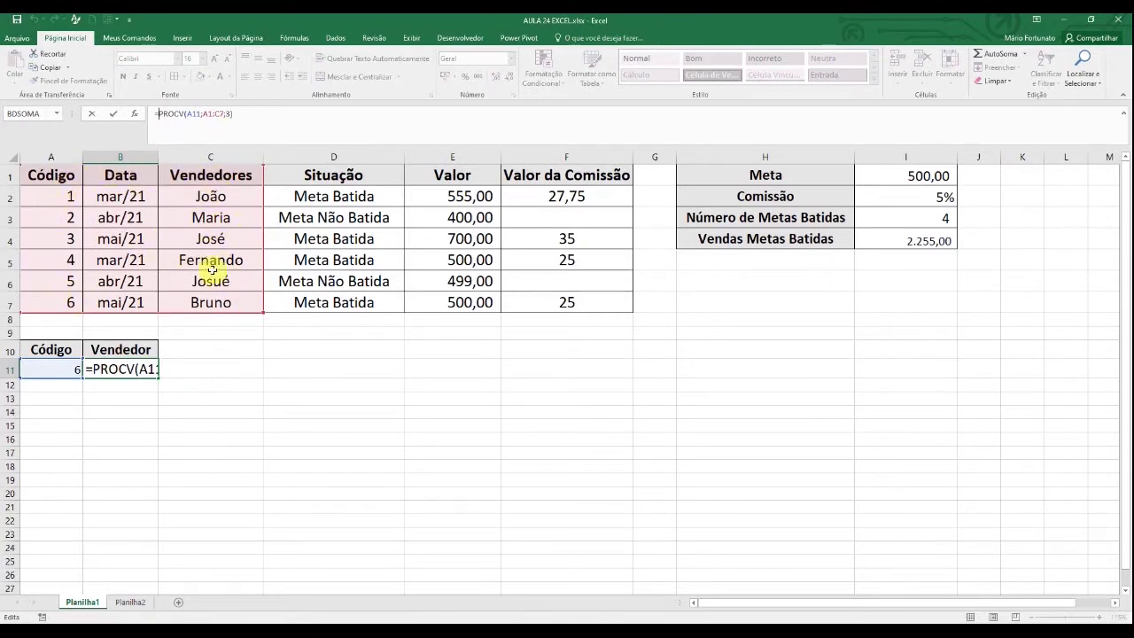
{"action": "left_click", "coordinate": [288, 199]}
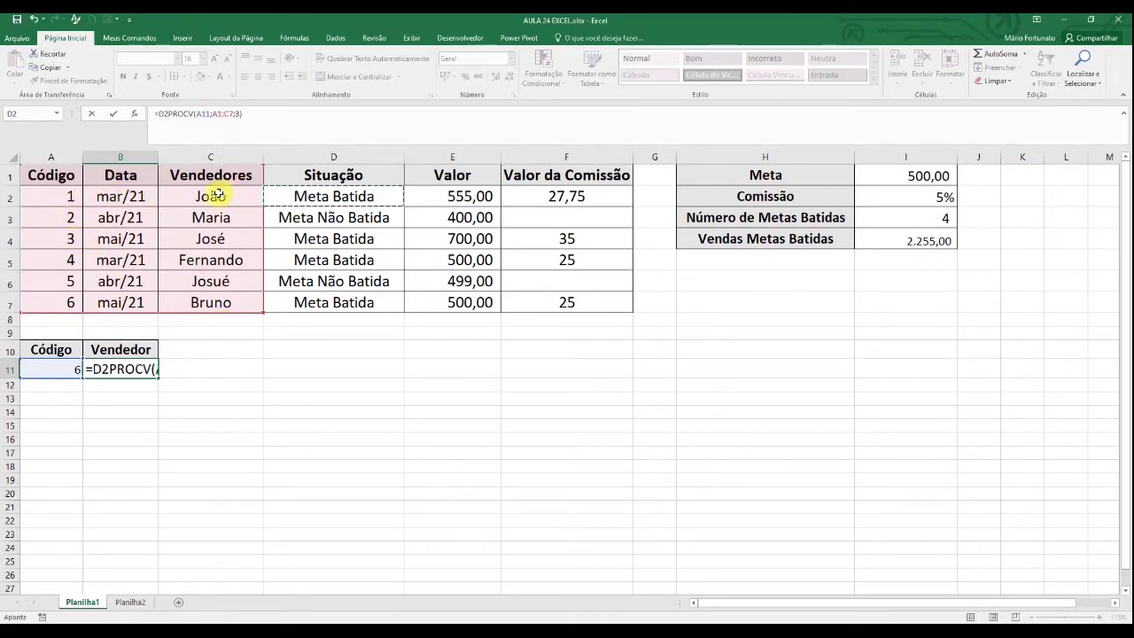
{"action": "key", "text": "Escape"}
{"action": "left_click_drag", "start_coordinate": [53, 174], "coordinate": [46, 298]}
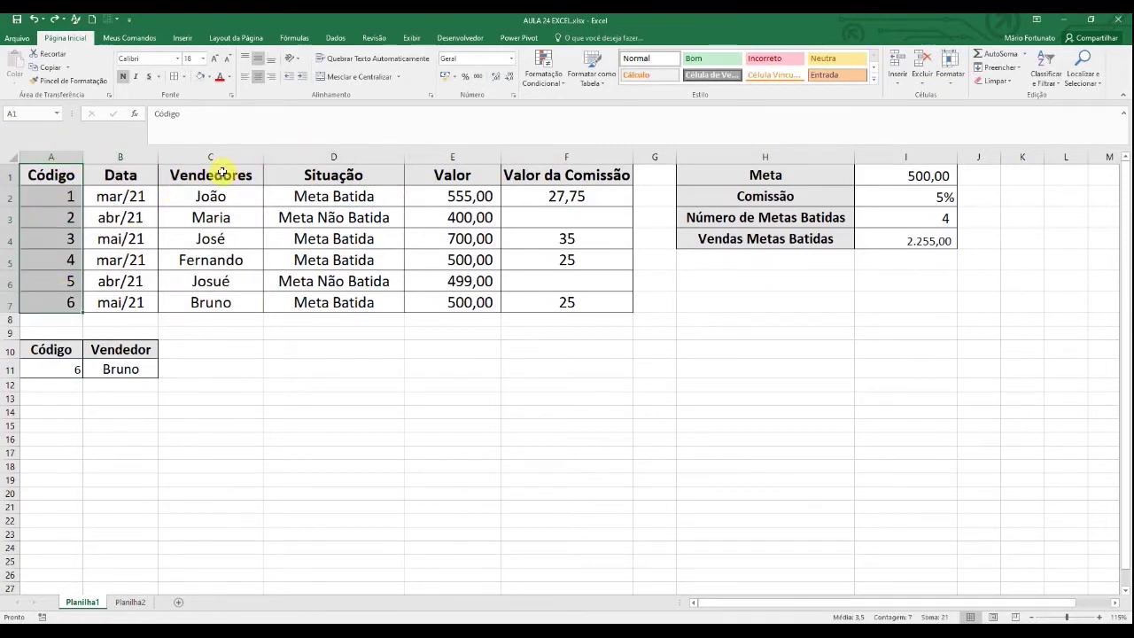
Inspect the Vendedores column C1:C7, the B11 lookup formula, the A11 code and Bruno in C7
{"action": "left_click_drag", "start_coordinate": [221, 174], "coordinate": [215, 298]}
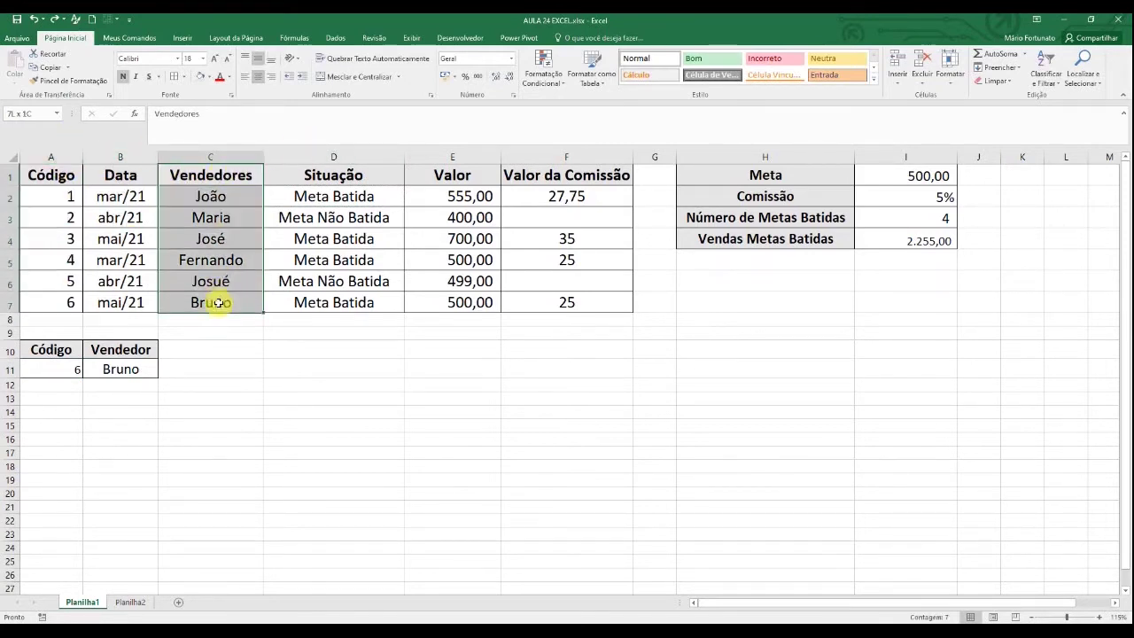
{"action": "left_click", "coordinate": [103, 369]}
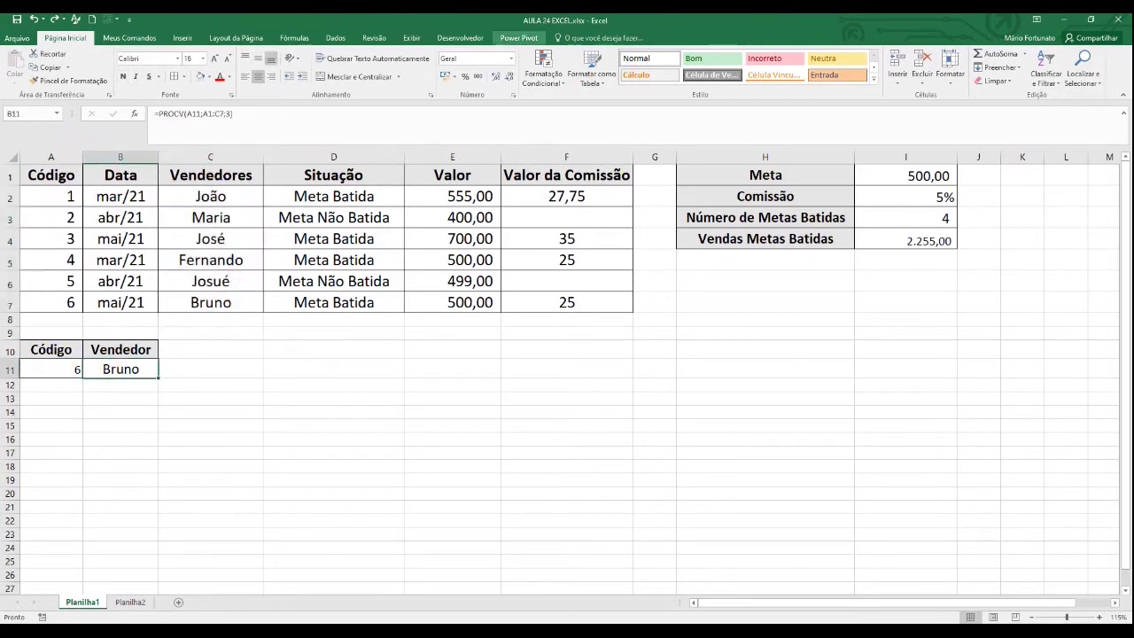
{"action": "left_click", "coordinate": [63, 368]}
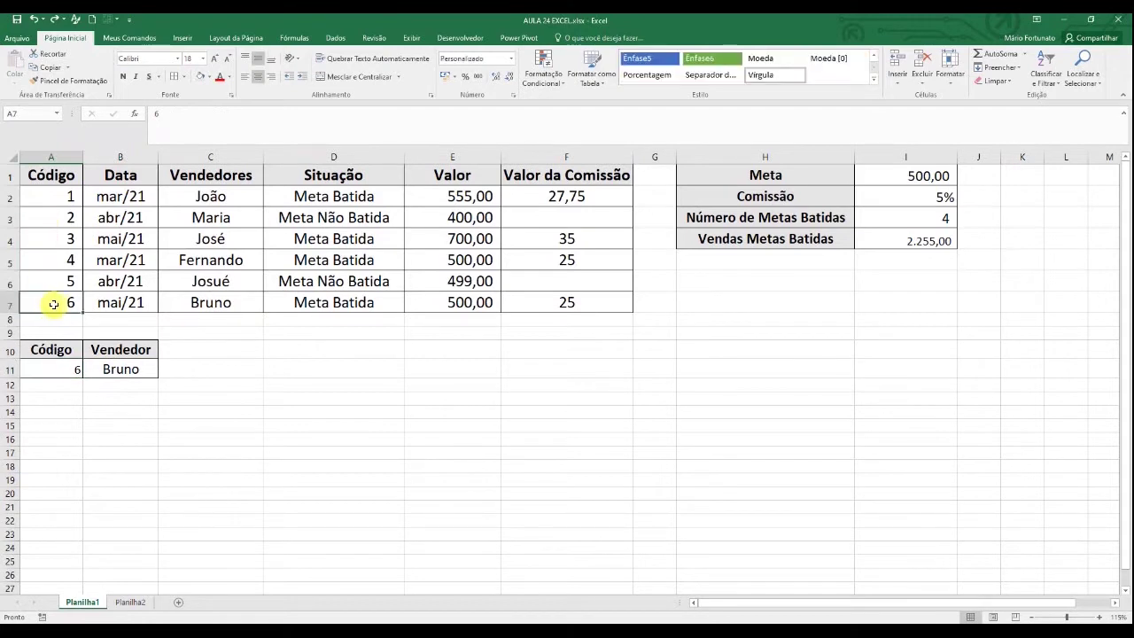
{"action": "left_click", "coordinate": [213, 302]}
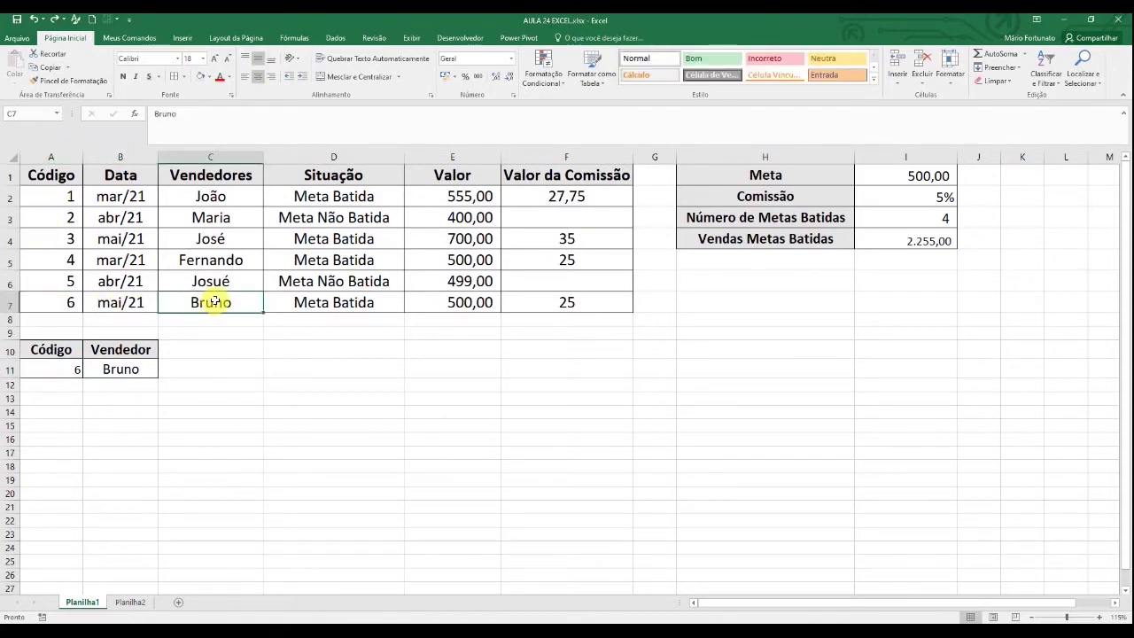
Set the A11 code to 2, confirm it returns Maria from C3, then go to Planilha2
{"action": "left_click", "coordinate": [44, 372]}
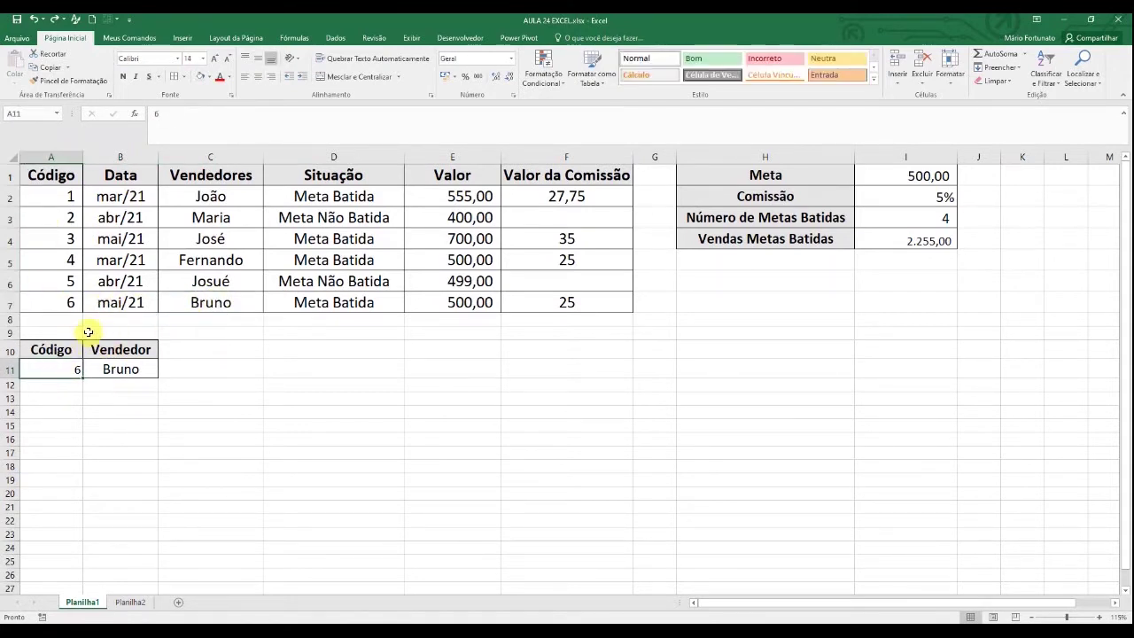
{"action": "type", "text": "20"}
{"action": "key", "text": "BackSpace"}
{"action": "key", "text": "Return"}
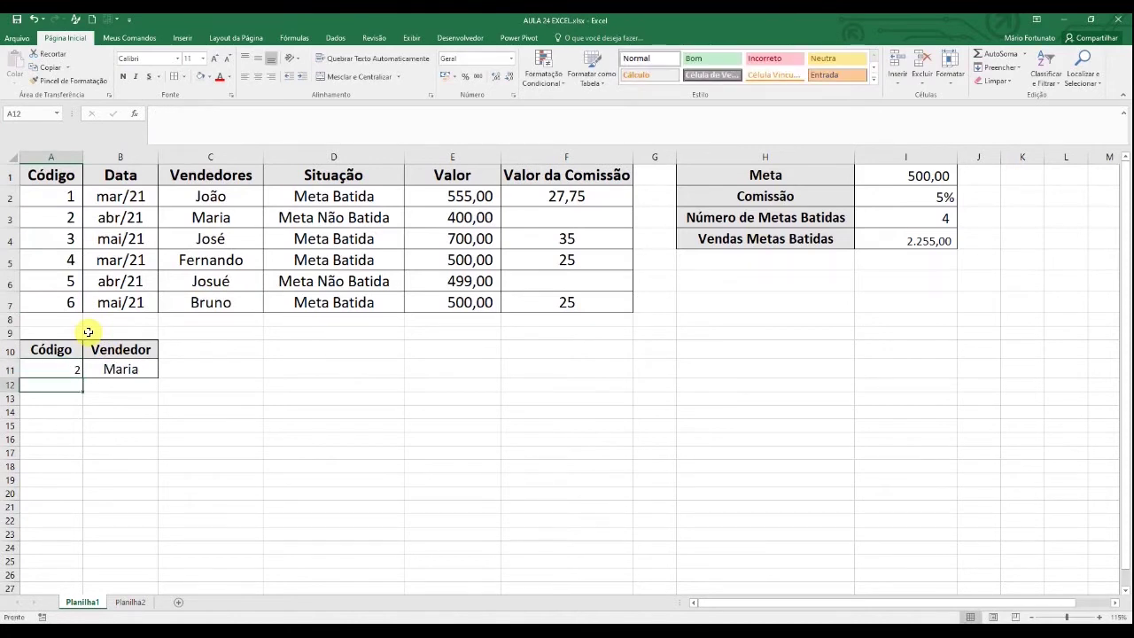
{"action": "left_click", "coordinate": [51, 218]}
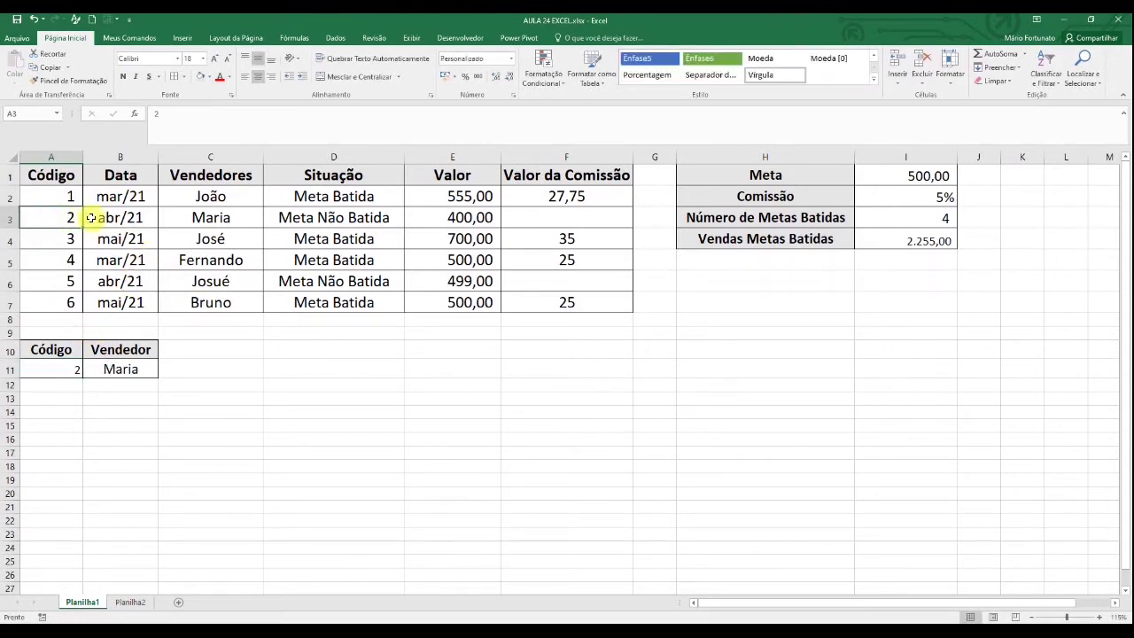
{"action": "left_click", "coordinate": [188, 218]}
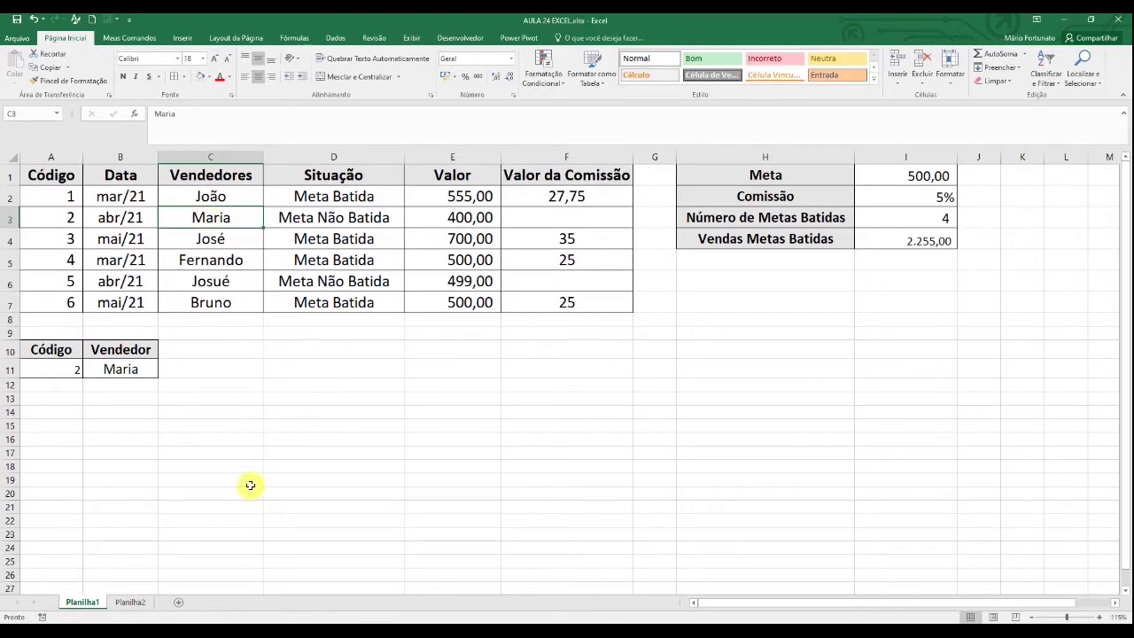
{"action": "left_click", "coordinate": [139, 600]}
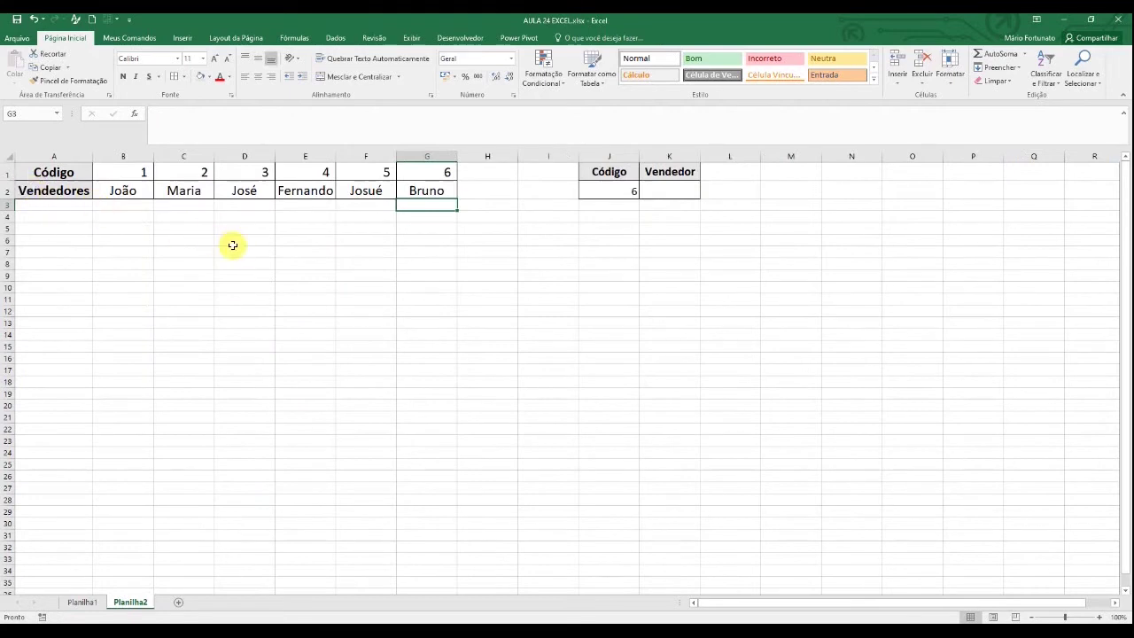
{"action": "mouse_move", "coordinate": [62, 171]}
{"action": "left_mouse_down"}
{"action": "mouse_move", "coordinate": [140, 189]}
{"action": "mouse_move", "coordinate": [417, 190]}
{"action": "left_mouse_up"}
{"action": "left_click", "coordinate": [452, 289]}
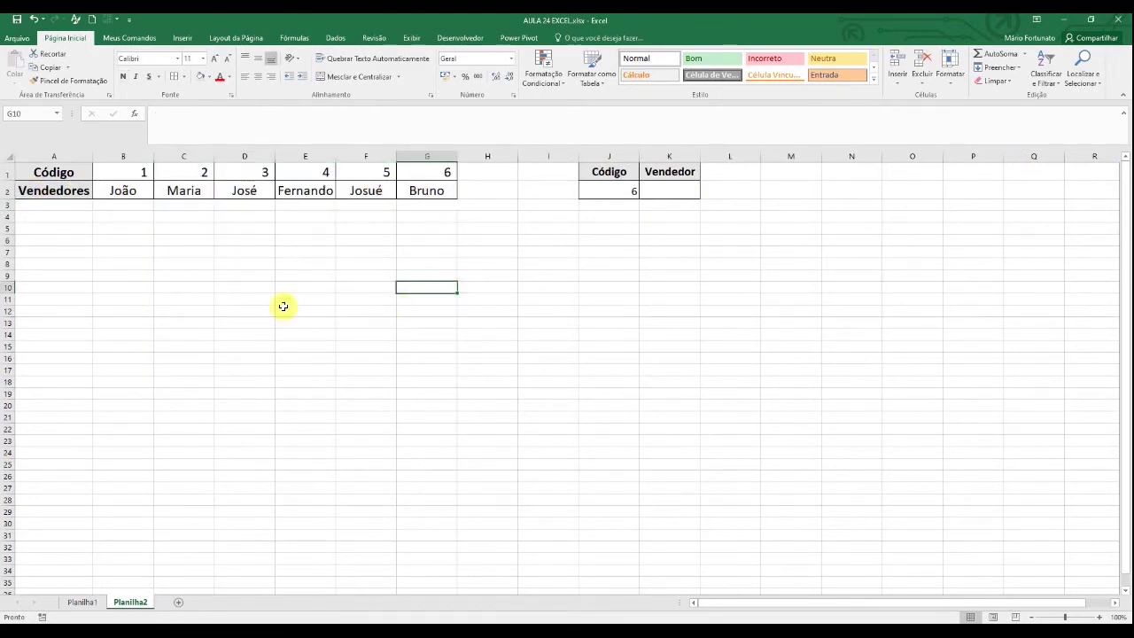
{"action": "left_click_drag", "start_coordinate": [56, 172], "coordinate": [440, 156]}
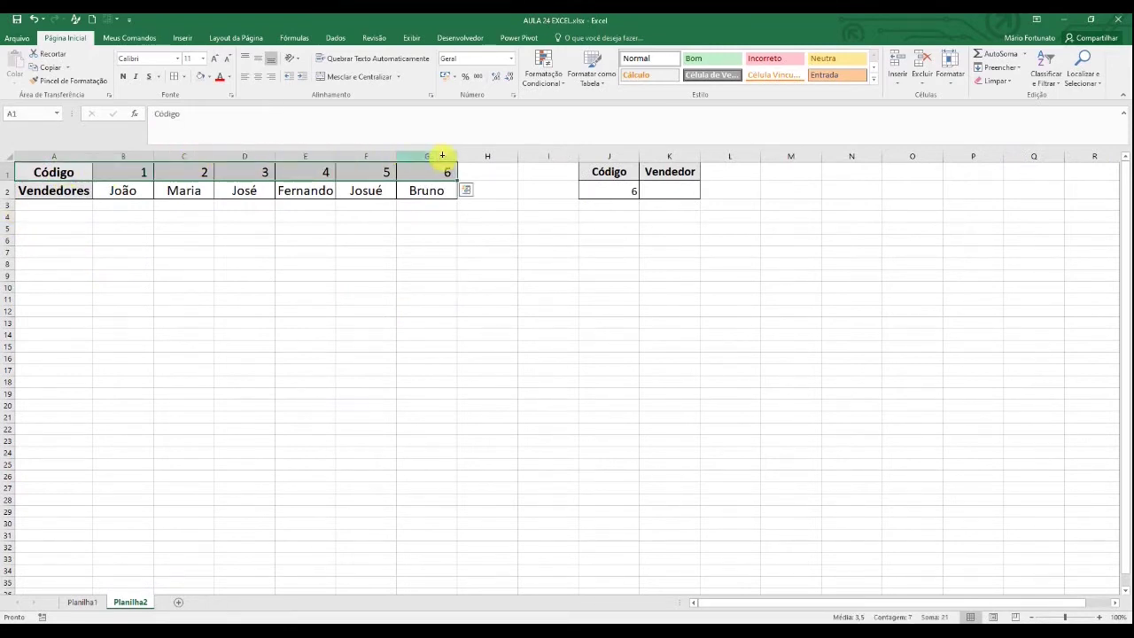
{"action": "left_click", "coordinate": [258, 274]}
{"action": "left_click_drag", "start_coordinate": [59, 184], "coordinate": [417, 186]}
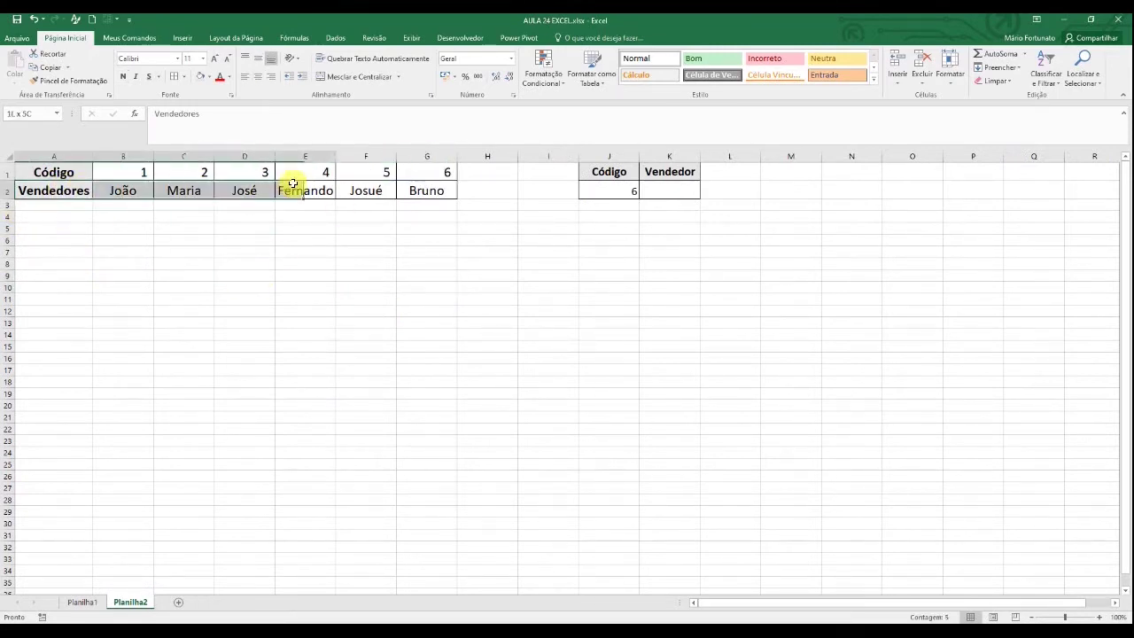
{"action": "left_click", "coordinate": [391, 290]}
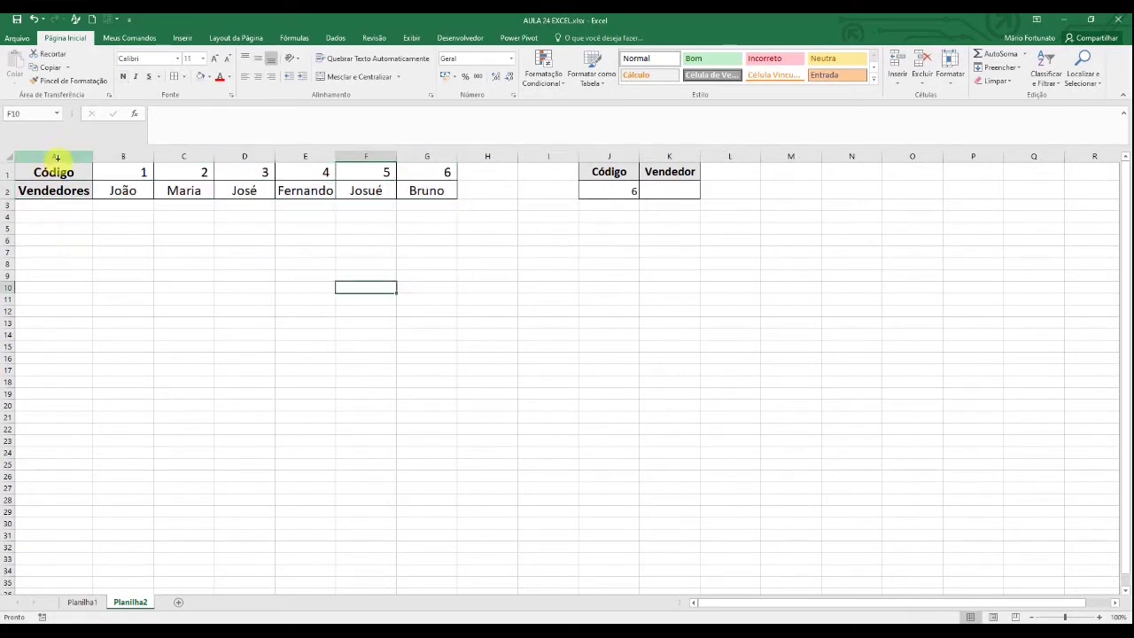
{"action": "left_click_drag", "start_coordinate": [53, 170], "coordinate": [53, 298]}
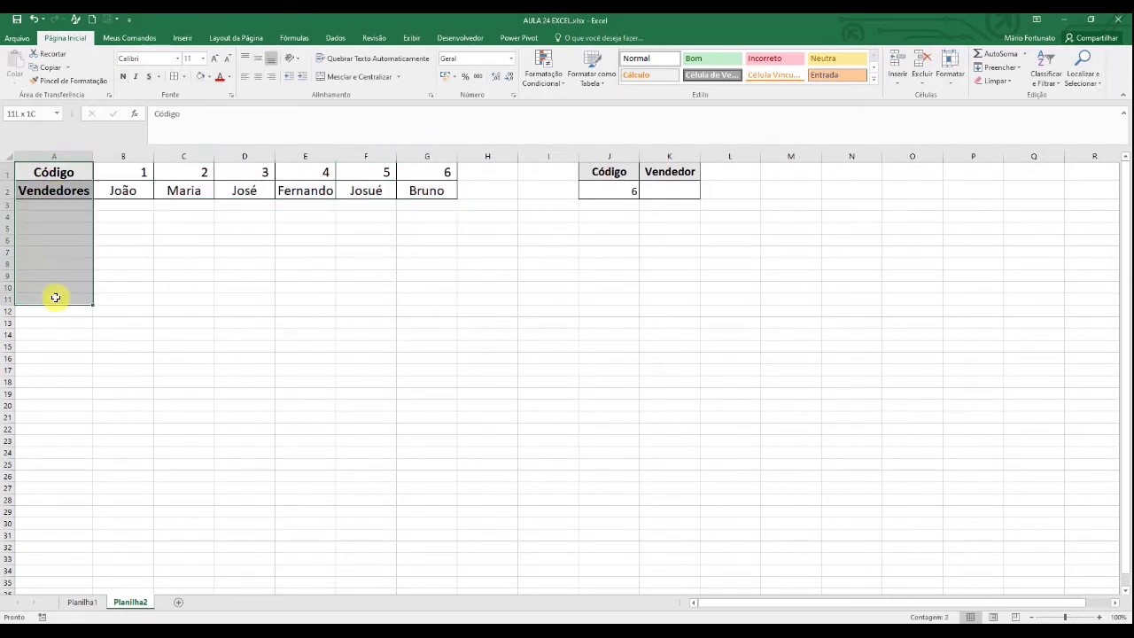
{"action": "left_click", "coordinate": [193, 319]}
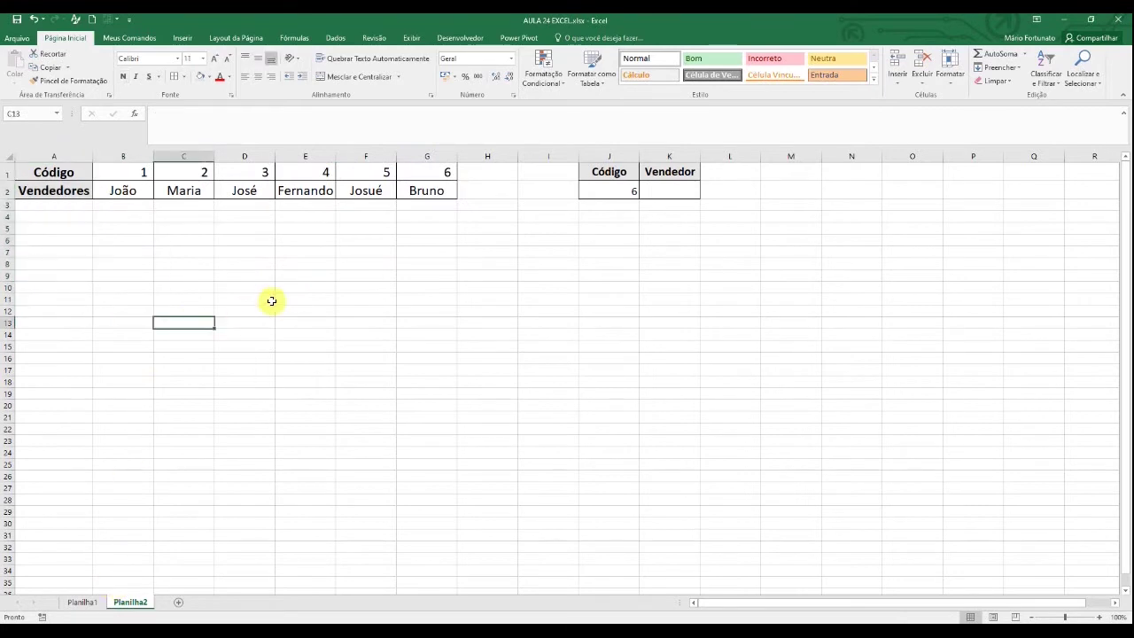
{"action": "left_click", "coordinate": [405, 251]}
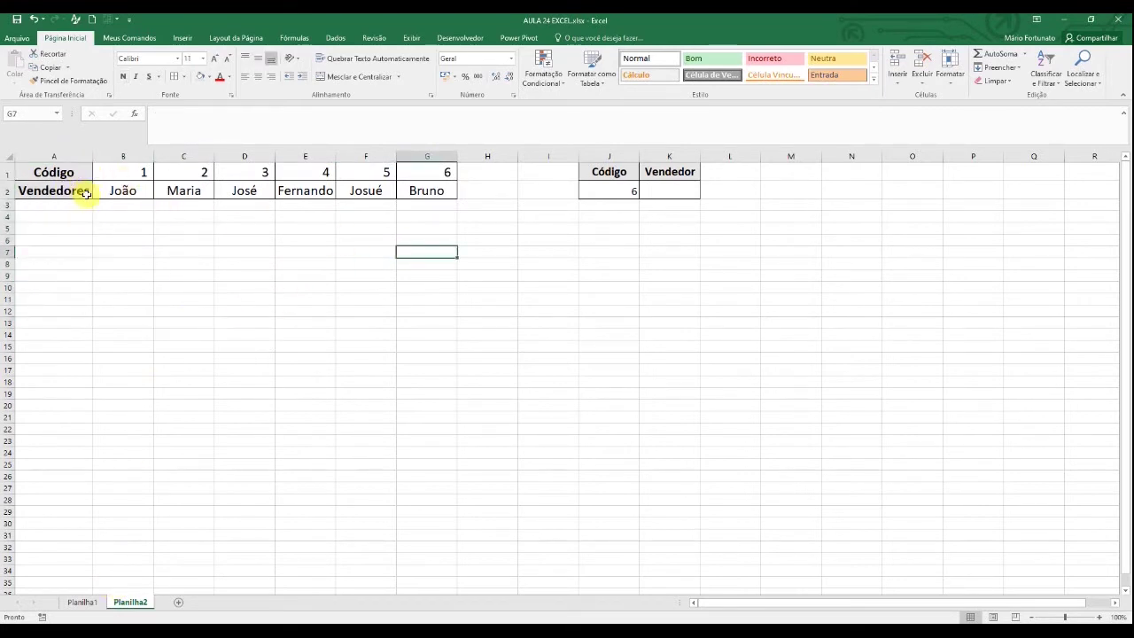
{"action": "left_click_drag", "start_coordinate": [36, 170], "coordinate": [487, 170]}
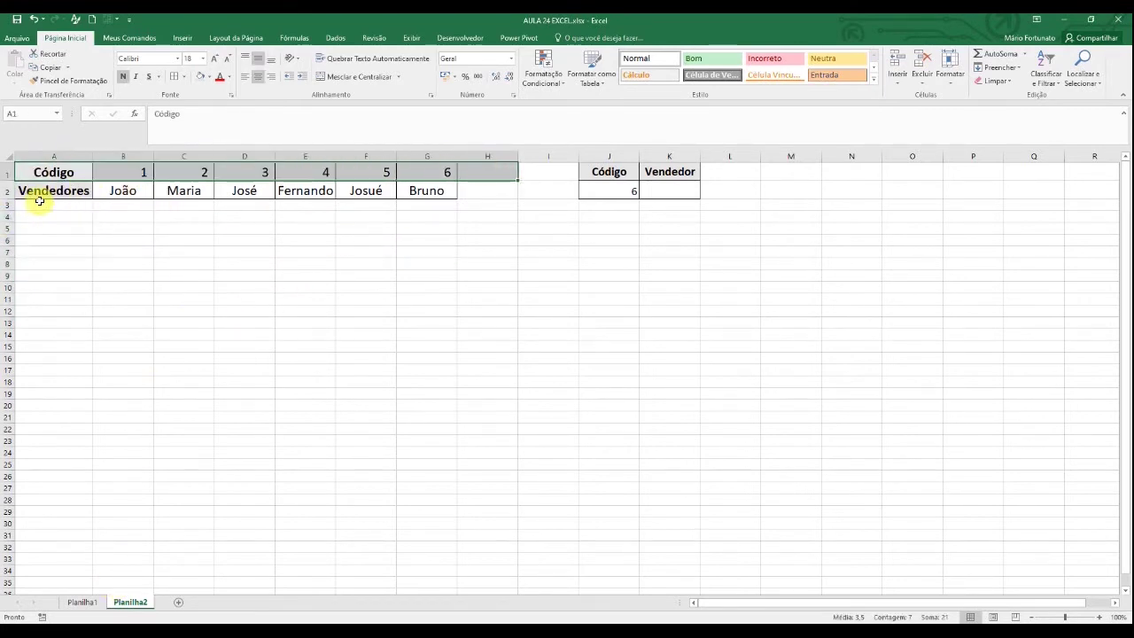
{"action": "left_click_drag", "start_coordinate": [46, 189], "coordinate": [420, 190]}
{"action": "left_click", "coordinate": [473, 331]}
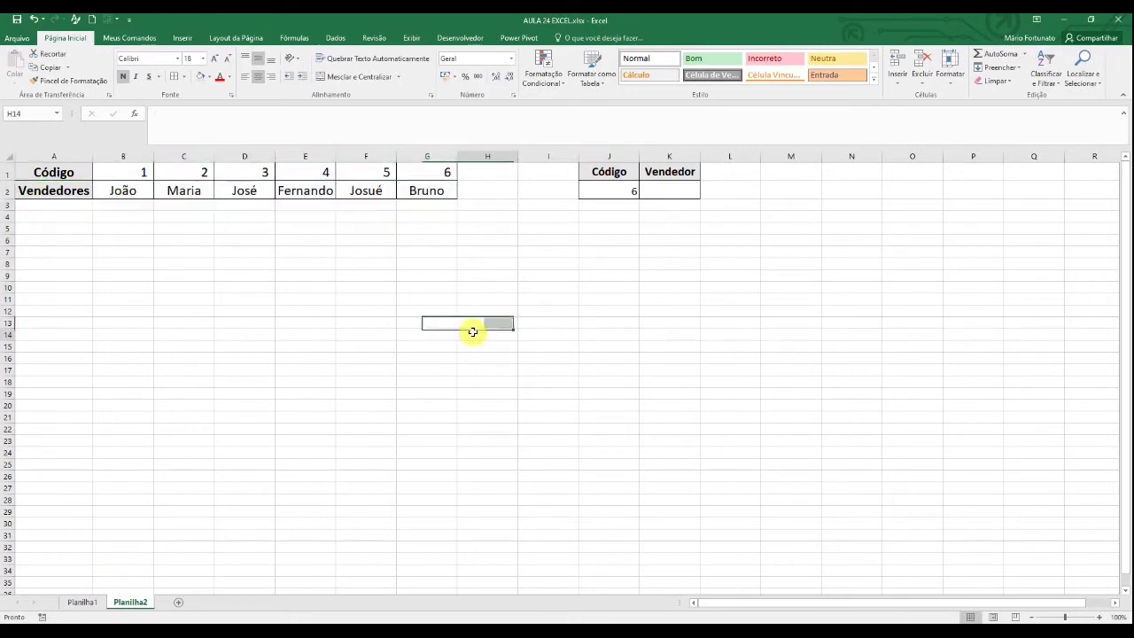
{"action": "left_click", "coordinate": [680, 189]}
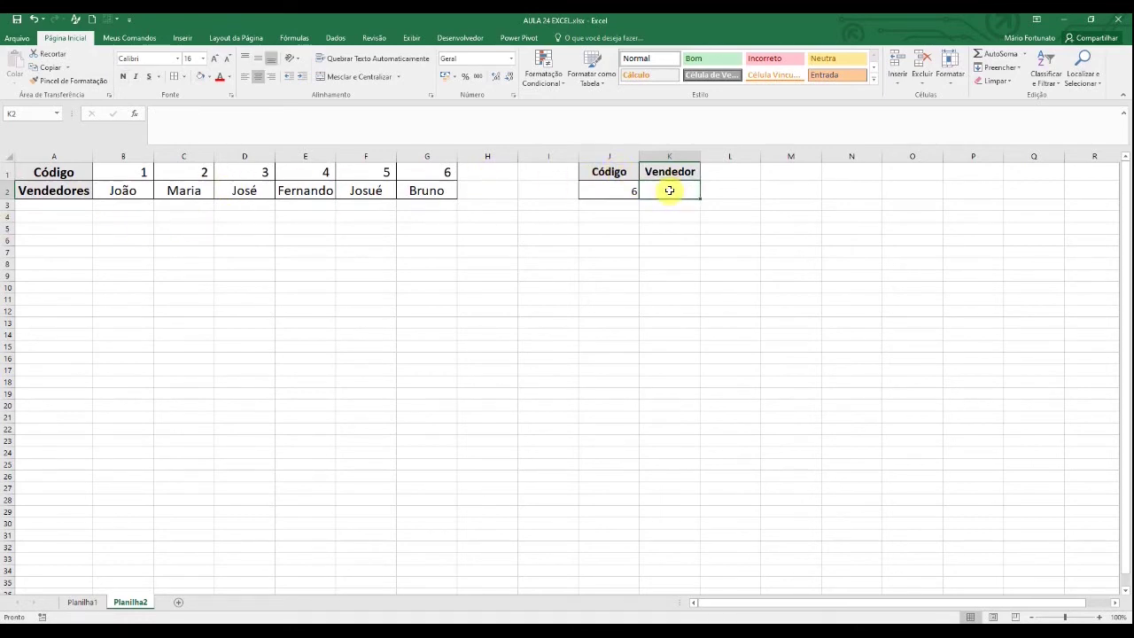
In K2 enter =PROCH( with J2 as the lookup value, followed by a semicolon
{"action": "type", "text": "="}
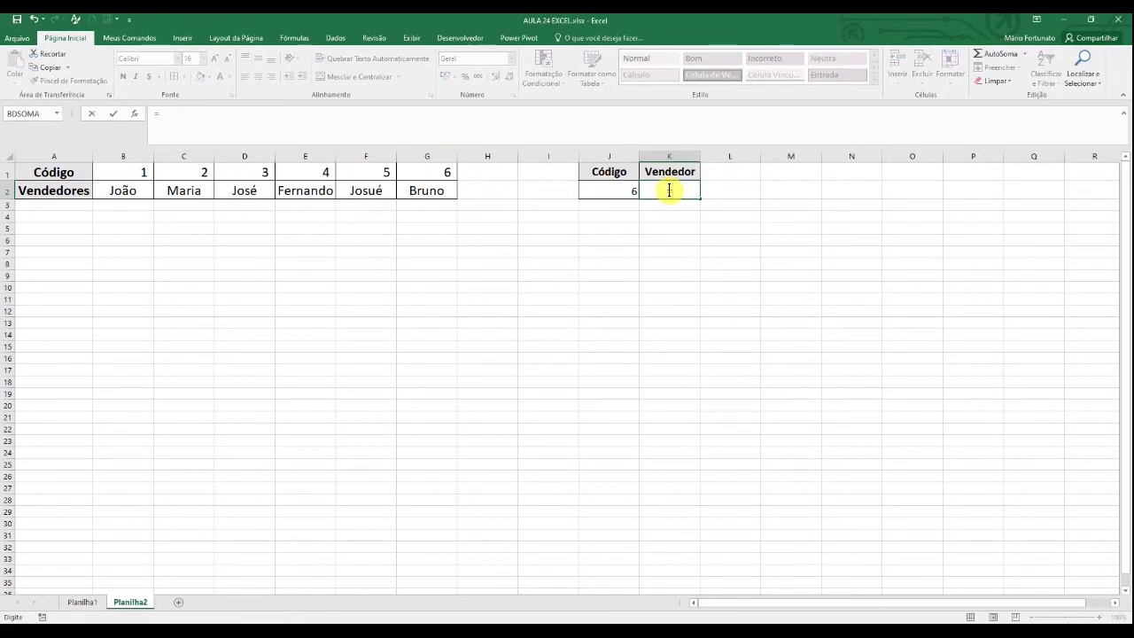
{"action": "type", "text": "pro"}
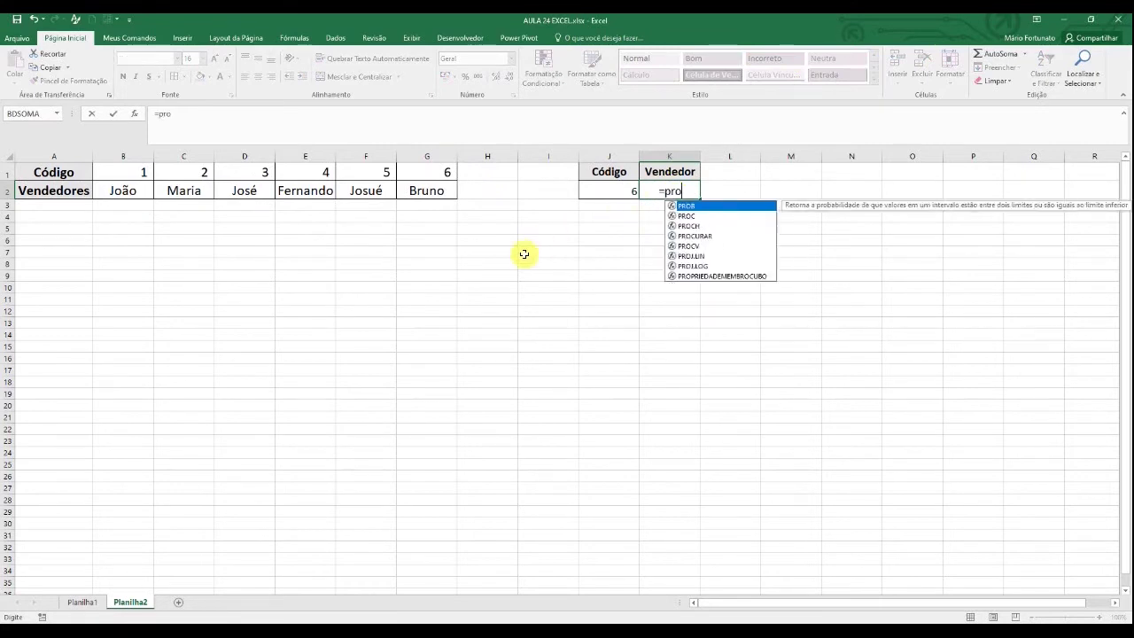
{"action": "type", "text": "cv"}
{"action": "key", "text": "BackSpace"}
{"action": "type", "text": "h"}
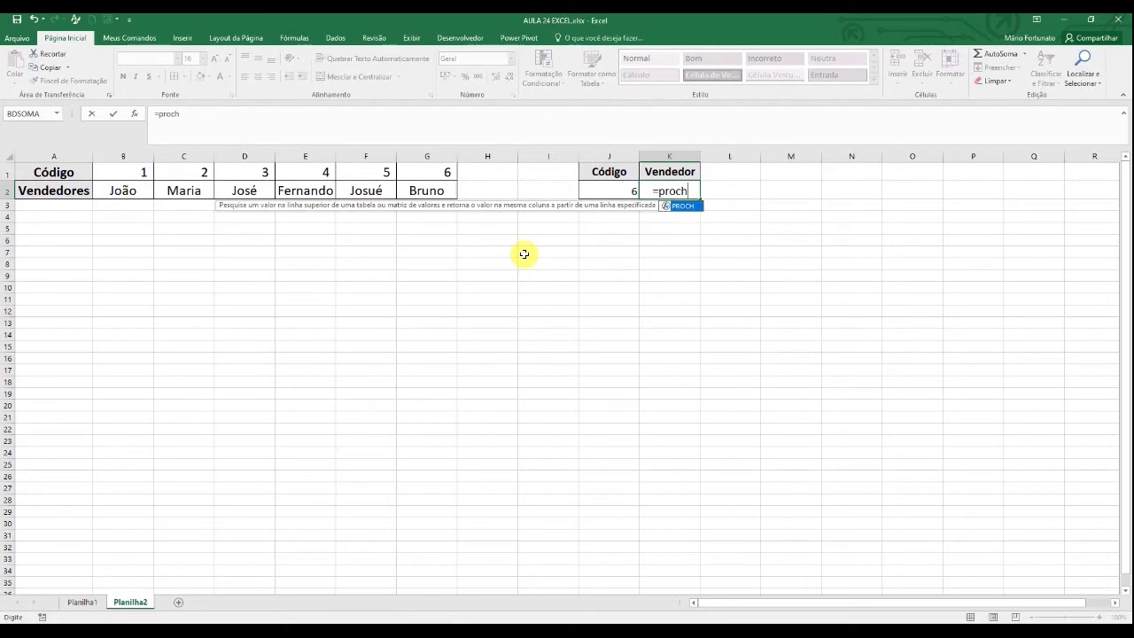
{"action": "type", "text": "("}
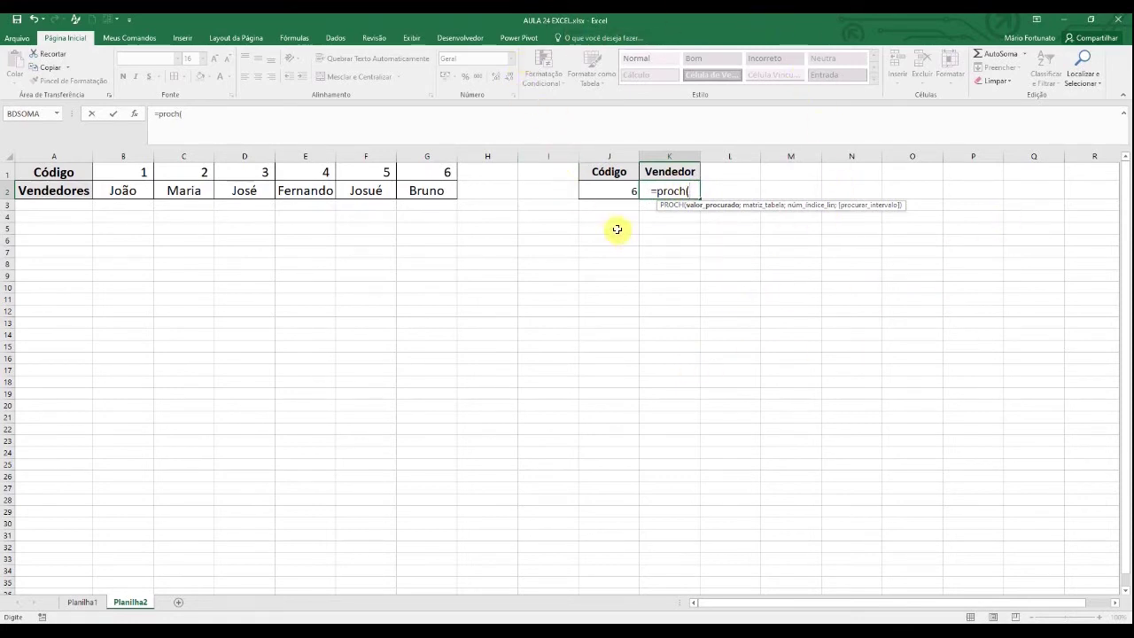
{"action": "left_click", "coordinate": [598, 187]}
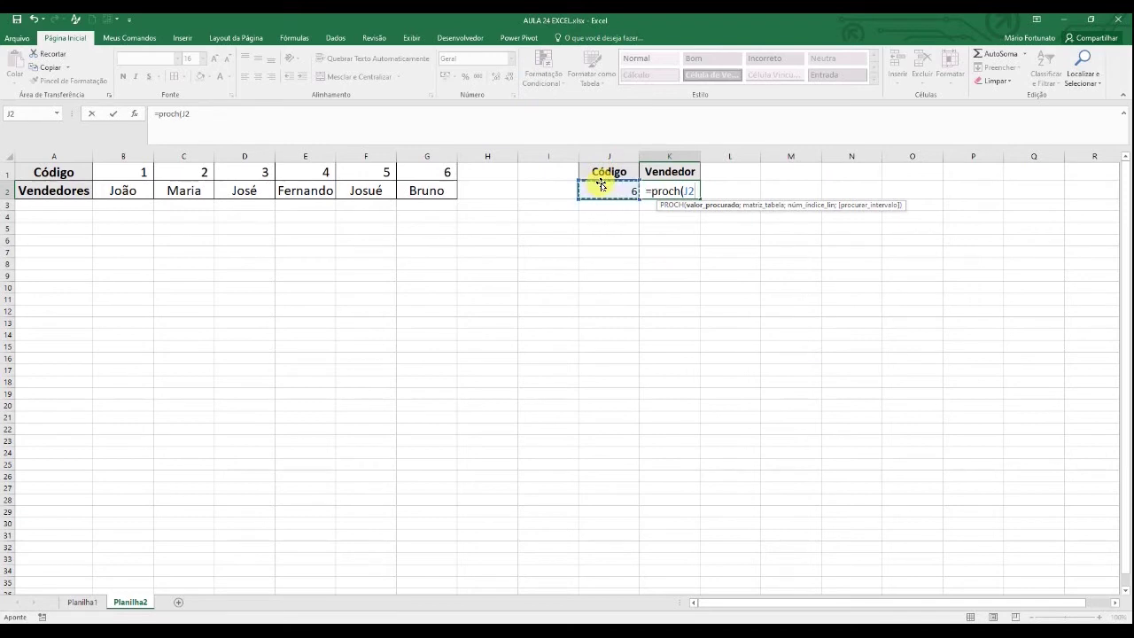
{"action": "type", "text": ";"}
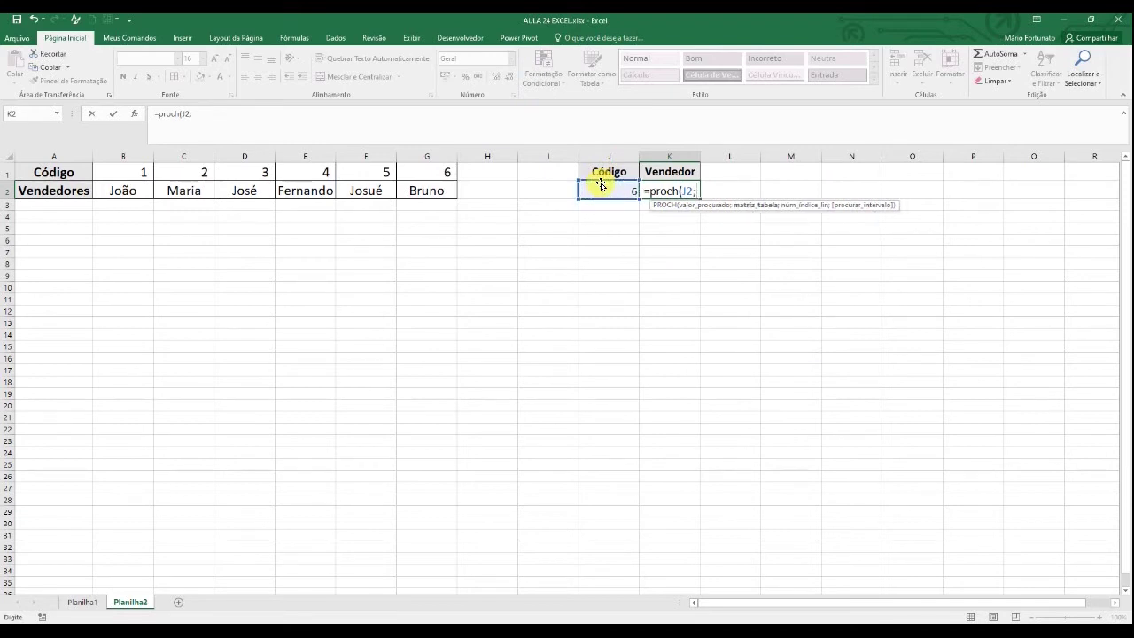
{"action": "left_click_drag", "start_coordinate": [601, 185], "coordinate": [626, 176]}
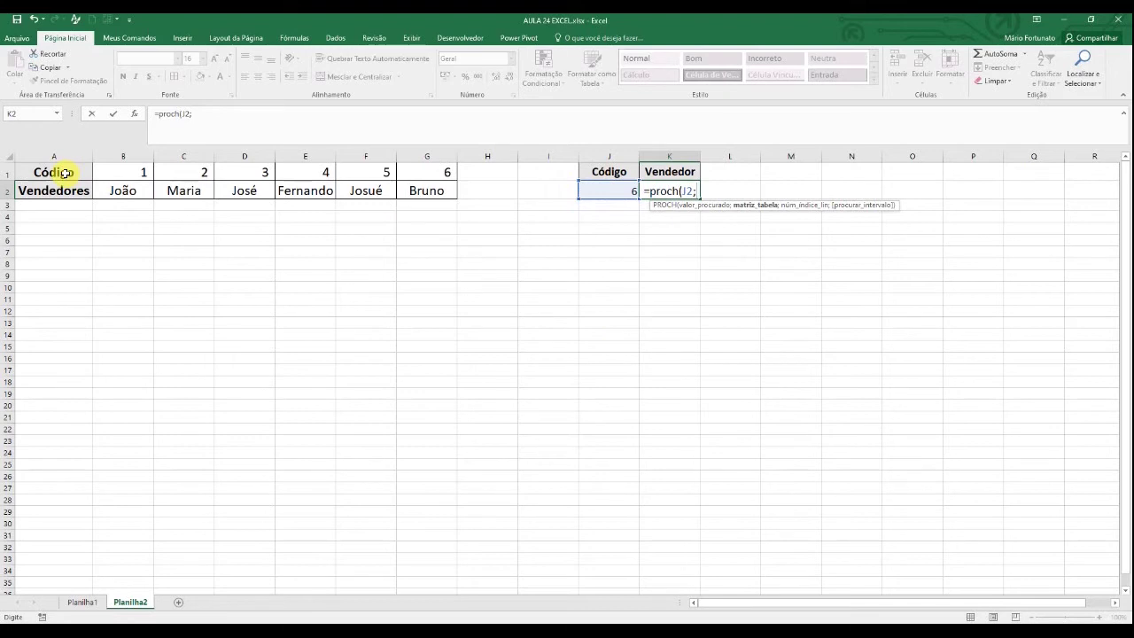
Finish K2 as =PROCH(J2;A1:G2;2), returning Bruno for code 6
{"action": "left_click", "coordinate": [65, 173]}
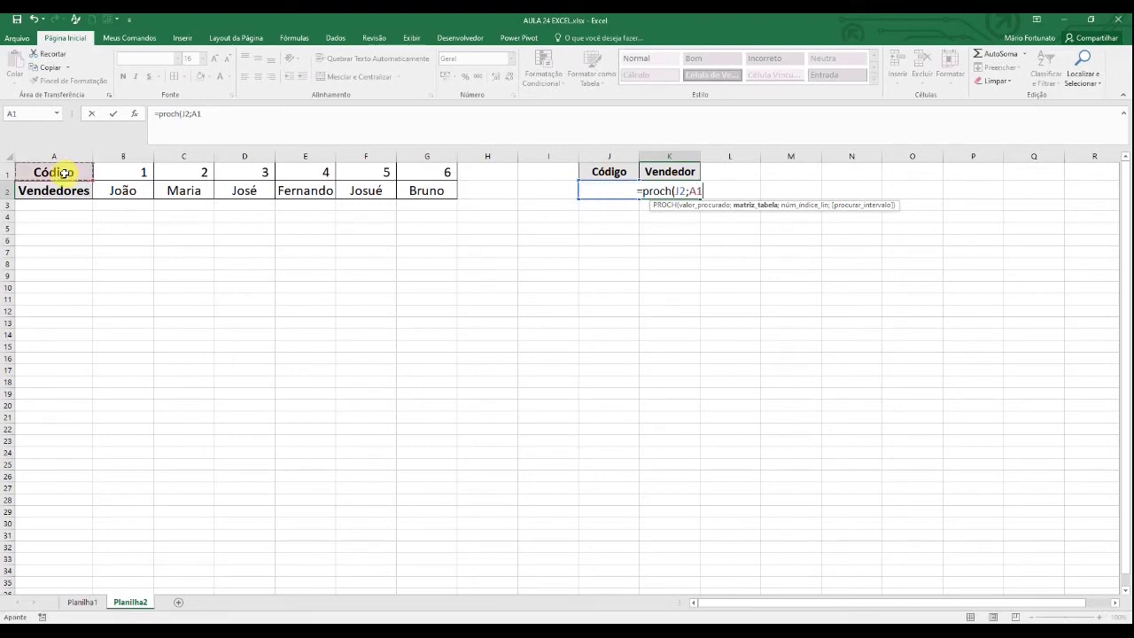
{"action": "left_click_drag", "start_coordinate": [65, 172], "coordinate": [407, 184]}
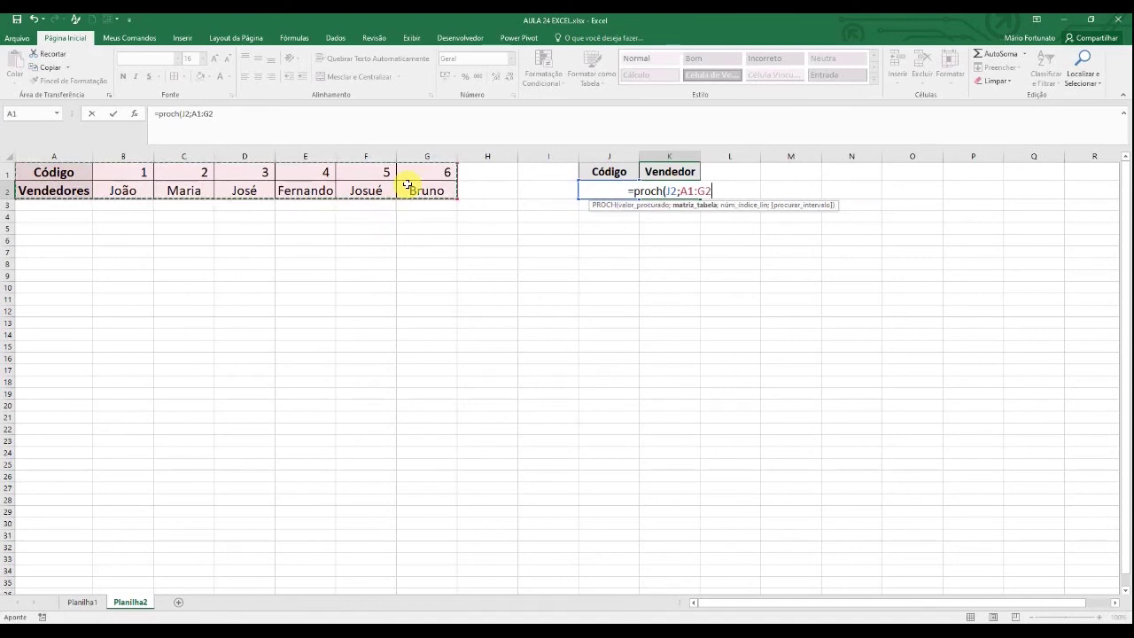
{"action": "type", "text": ";"}
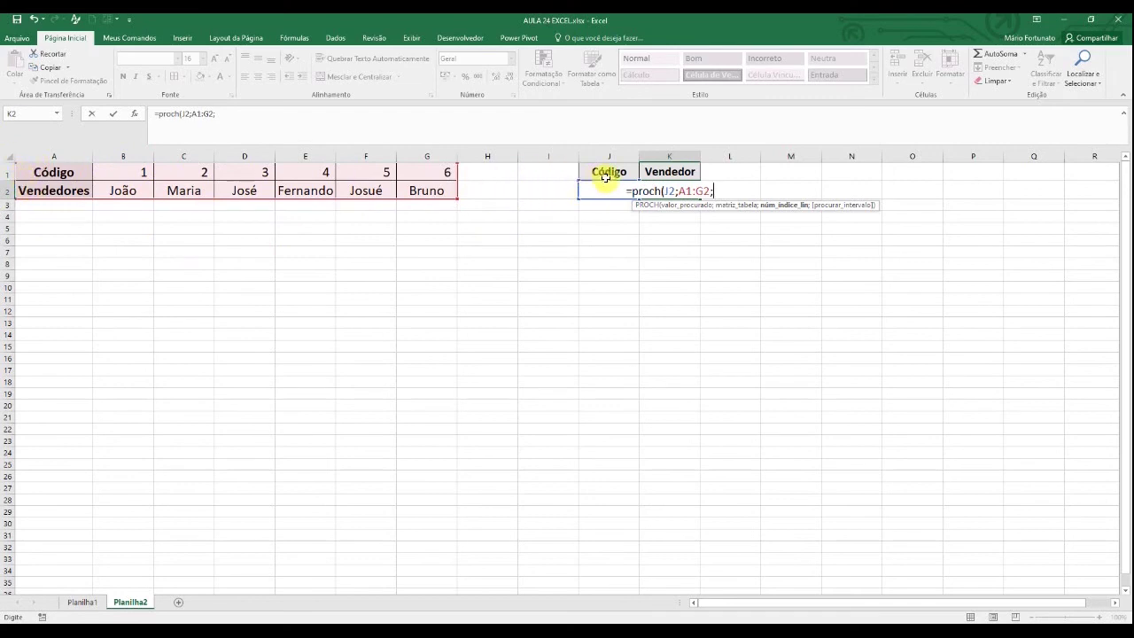
{"action": "type", "text": "2"}
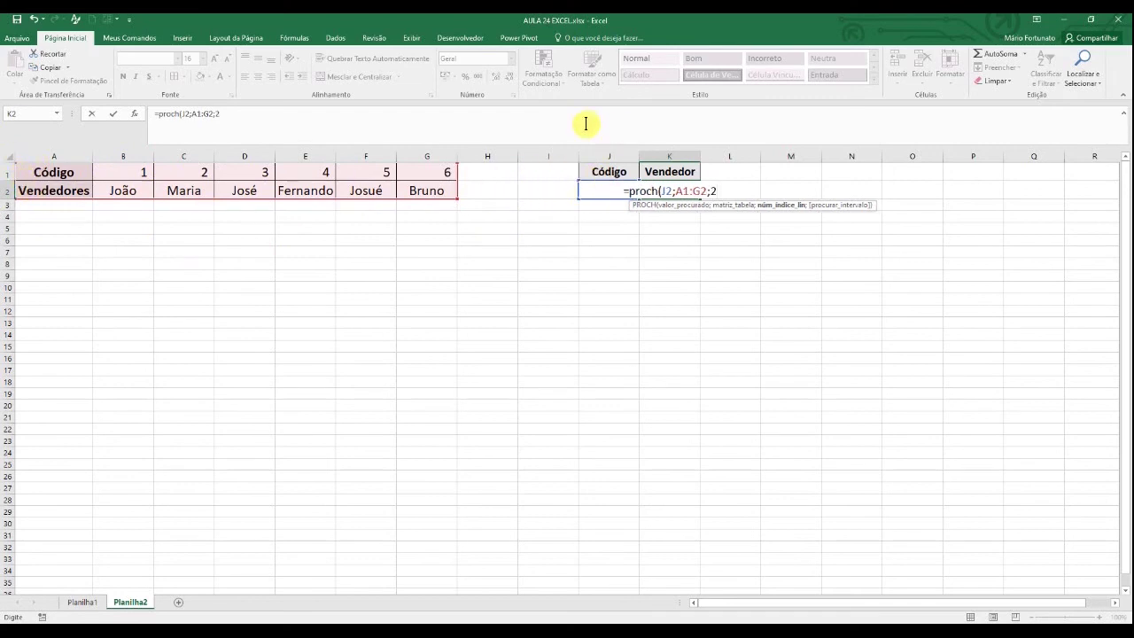
{"action": "type", "text": ")"}
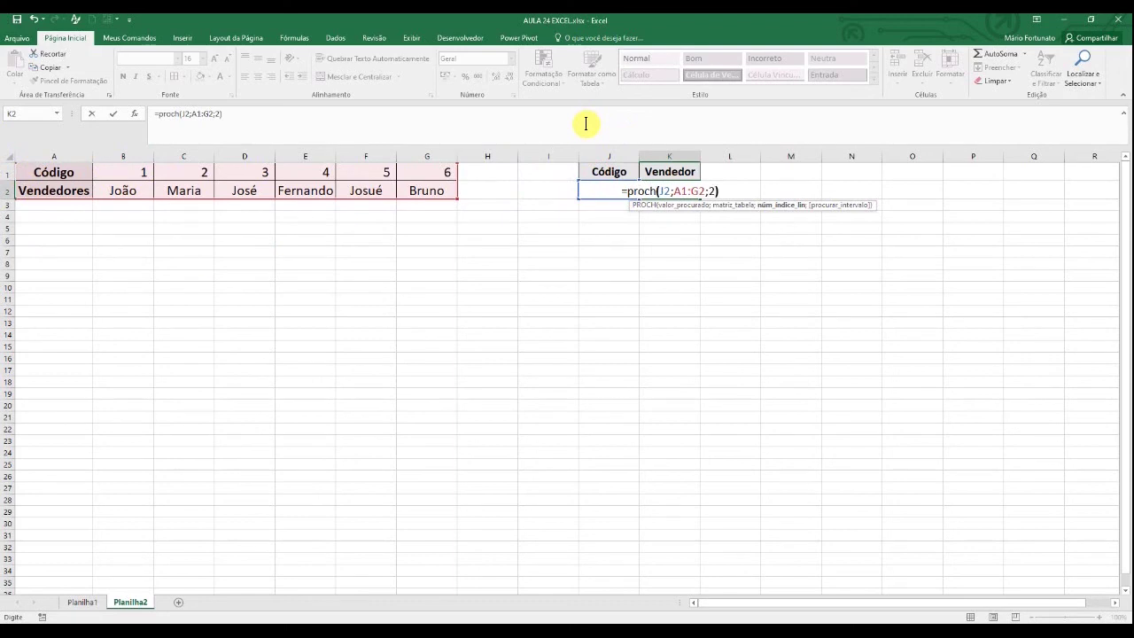
{"action": "key", "text": "Return"}
{"action": "key", "text": "Up"}
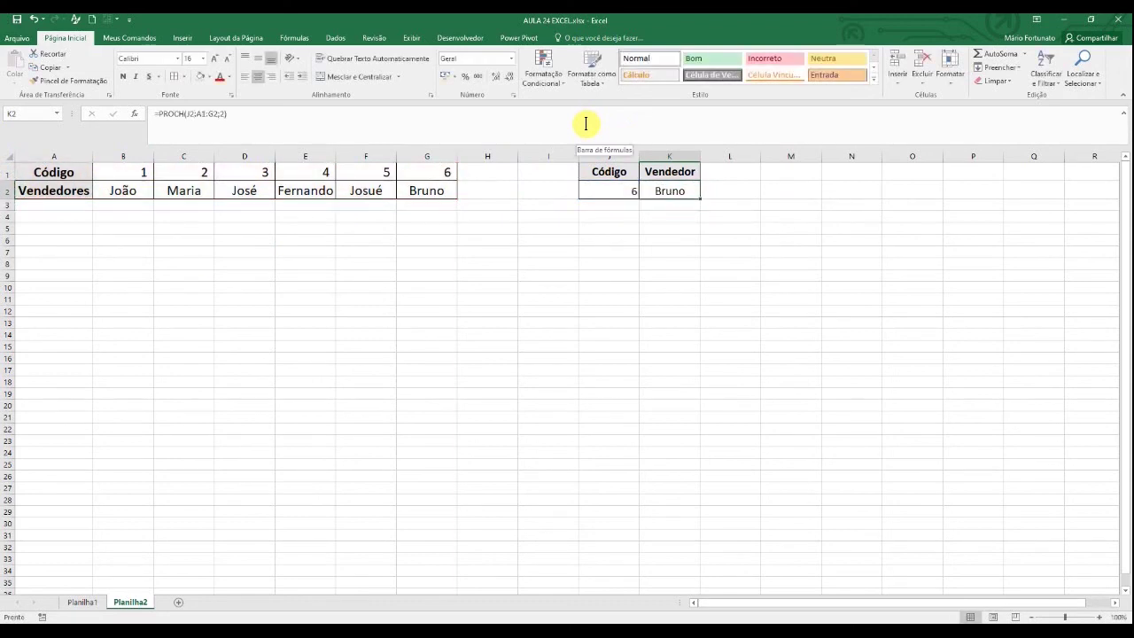
Try codes 4, 1 and 2 in J2, ending on 2 so K2 shows Maria
{"action": "left_click", "coordinate": [618, 195]}
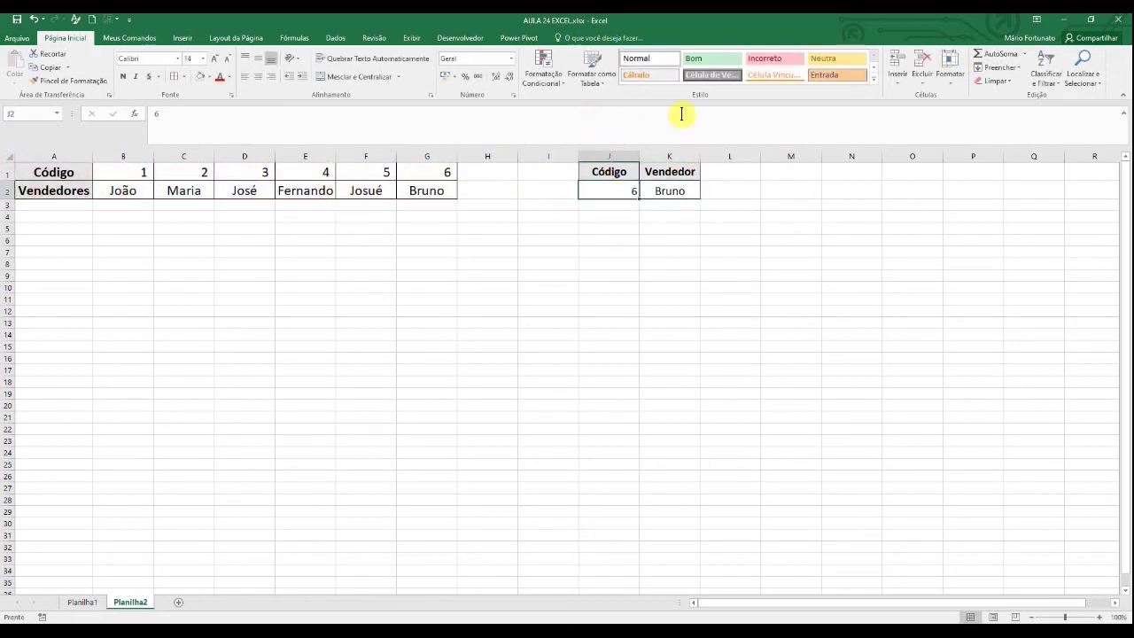
{"action": "type", "text": "4"}
{"action": "key", "text": "Return"}
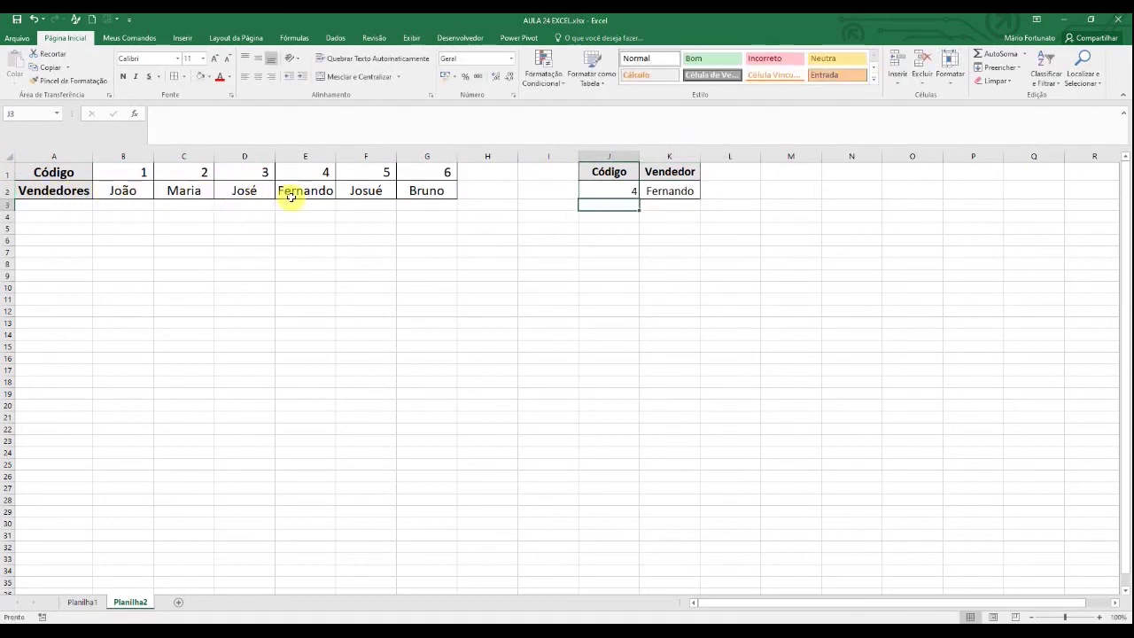
{"action": "key", "text": "Up"}
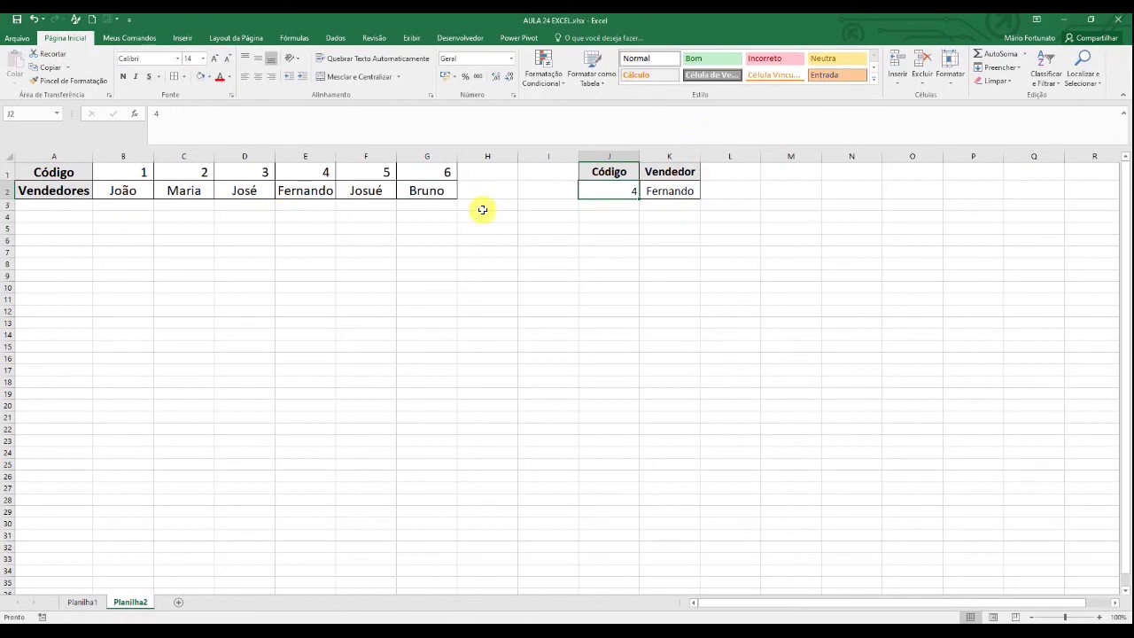
{"action": "type", "text": "1"}
{"action": "key", "text": "Return"}
{"action": "key", "text": "Up"}
{"action": "type", "text": "2"}
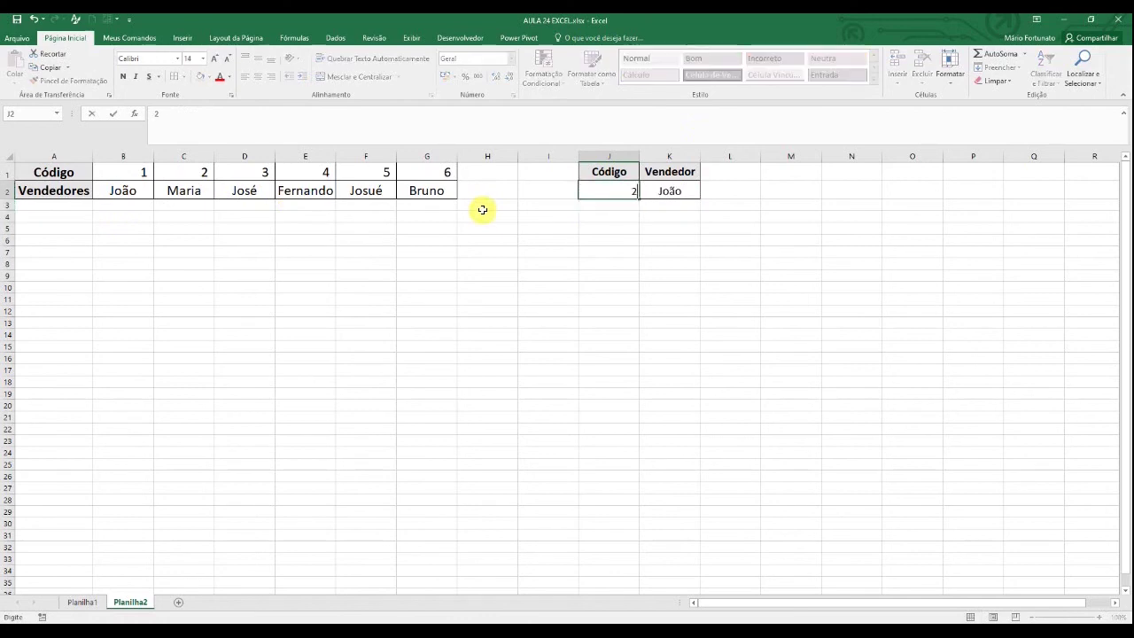
{"action": "key", "text": "Return"}
{"action": "key", "text": "Up"}
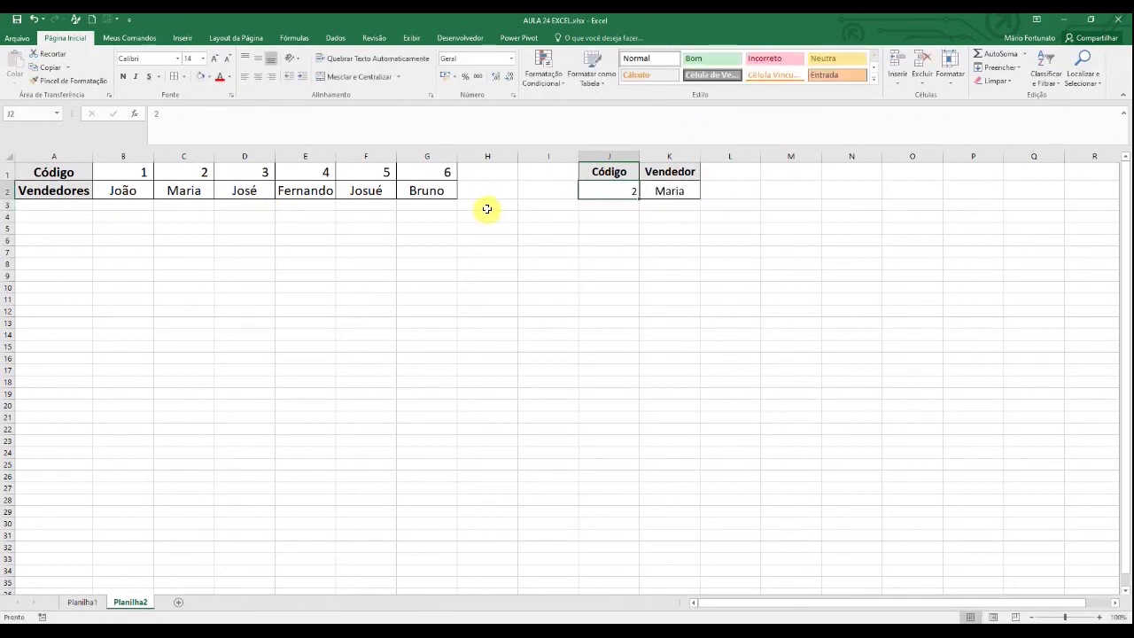